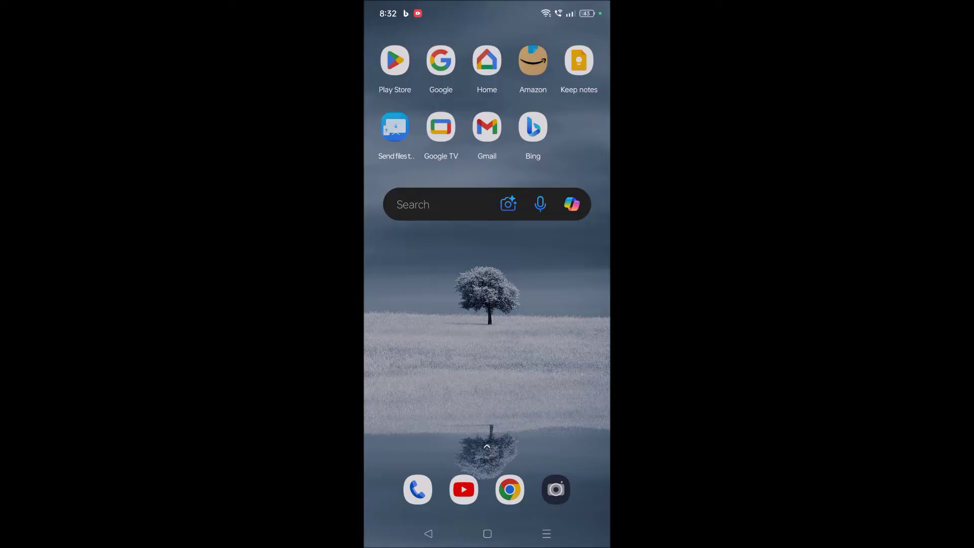
# Step: Launch Chrome from the dock and open its three-dot main menu
pyautogui.click(509, 489)
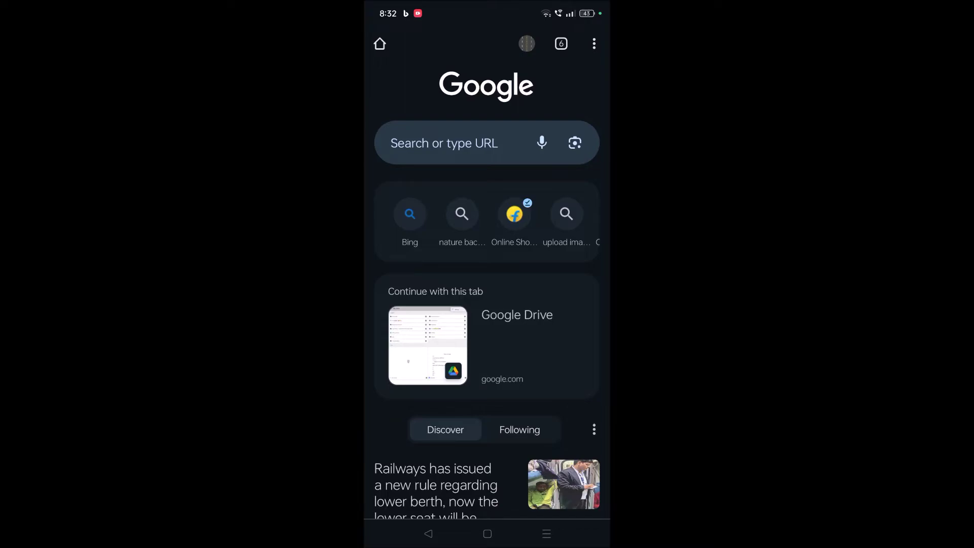
pyautogui.click(594, 43)
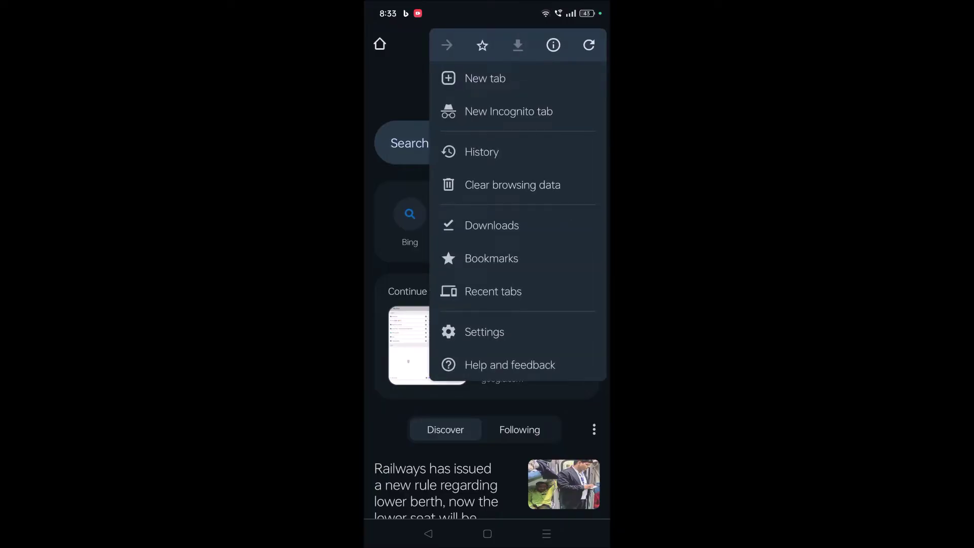
# Step: Open Chrome Settings and scroll its list to locate Password Manager
pyautogui.click(485, 332)
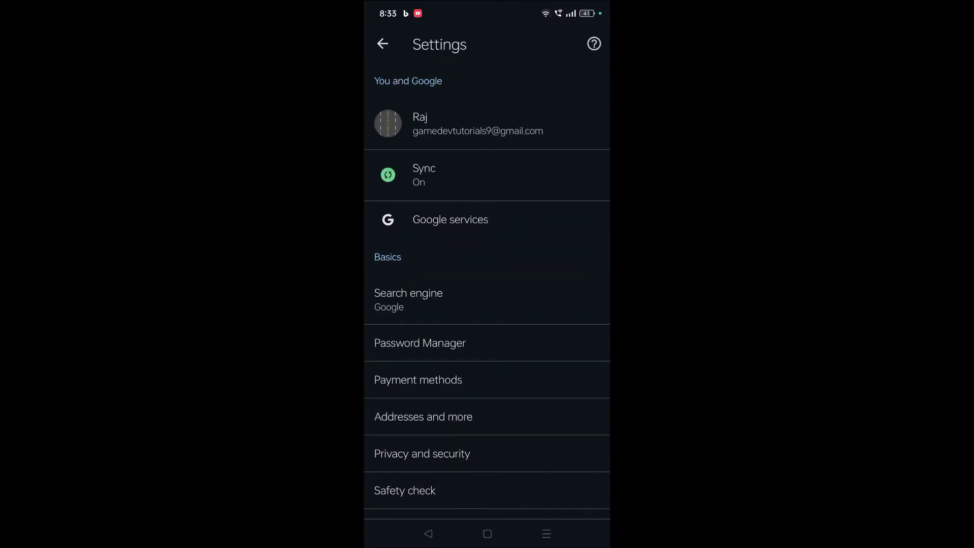
pyautogui.scroll(-2, 487, 290)
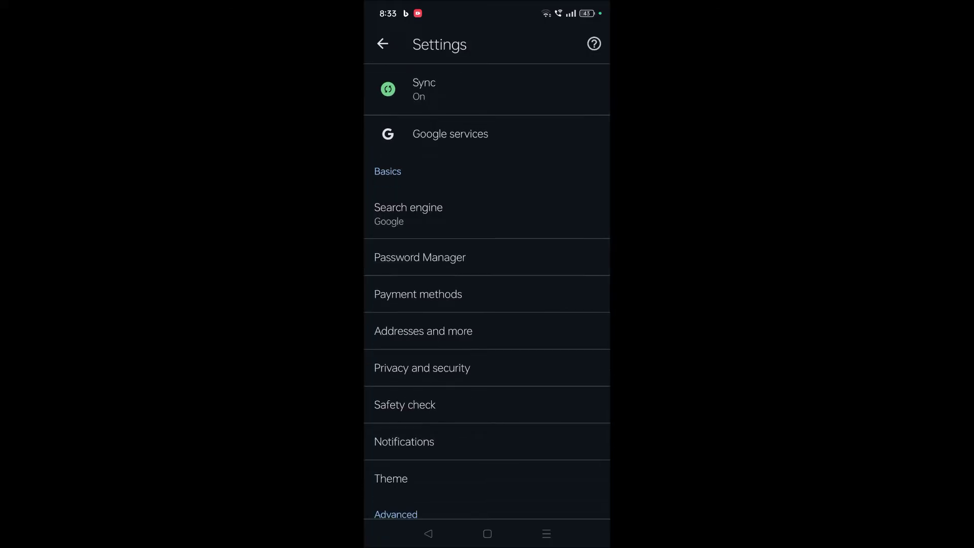
pyautogui.scroll(1, 524, 261)
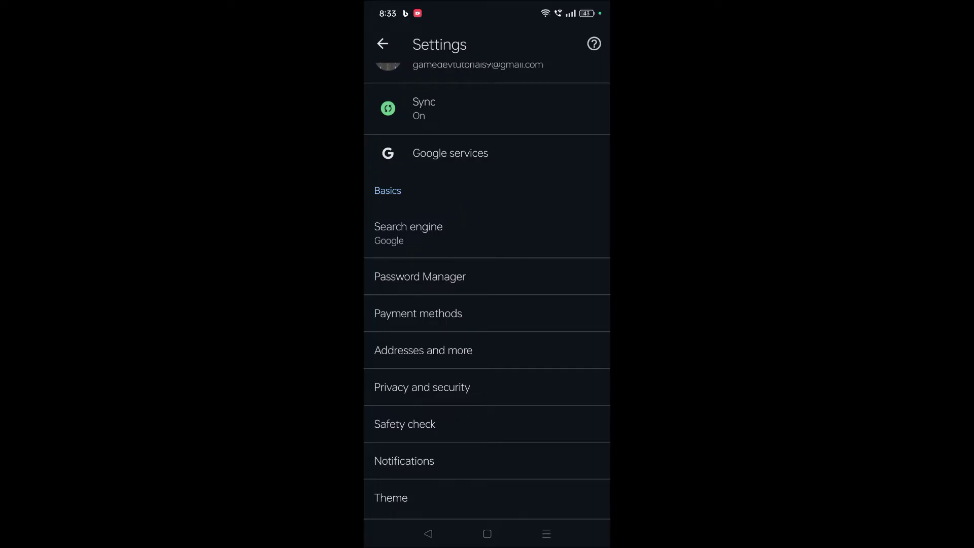
# Step: Open Password Manager with its saved live.com password and start on-device encryption setup
pyautogui.click(552, 285)
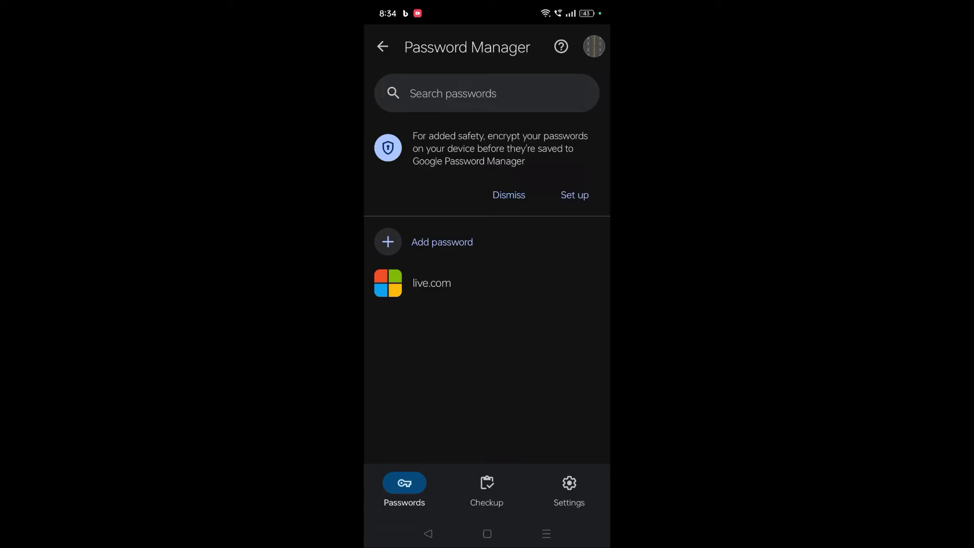
pyautogui.click(576, 193)
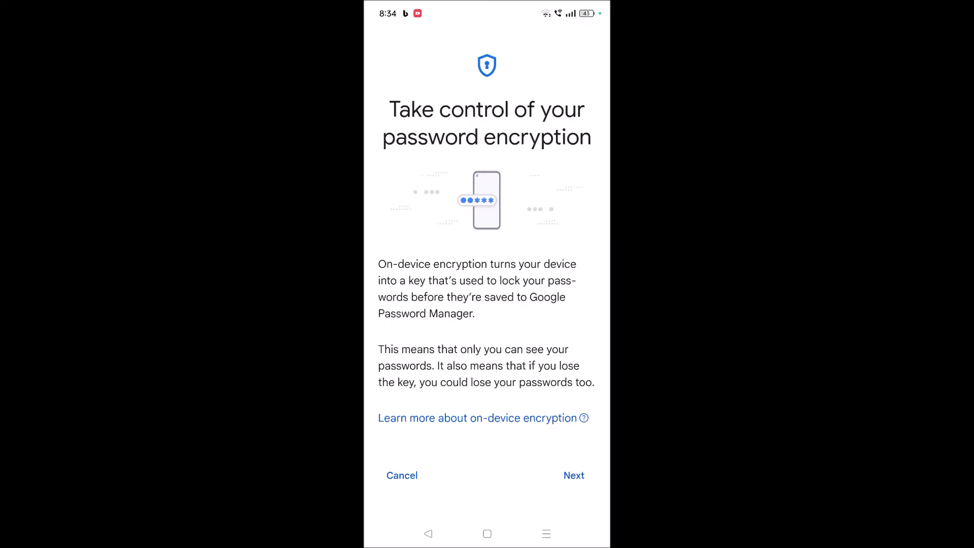
# Step: Confirm the encryption intro and Things to consider screens to enable on-device encryption
pyautogui.click(574, 476)
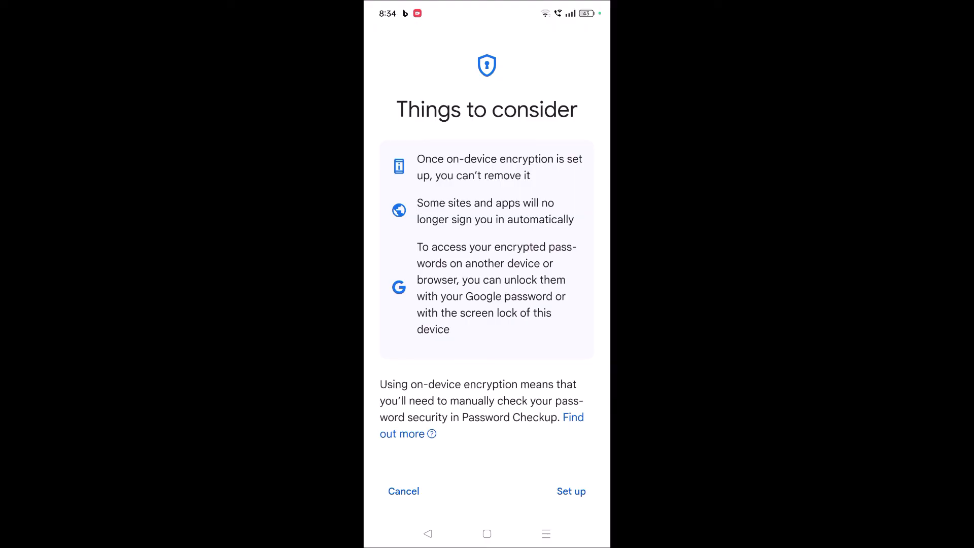
pyautogui.click(571, 491)
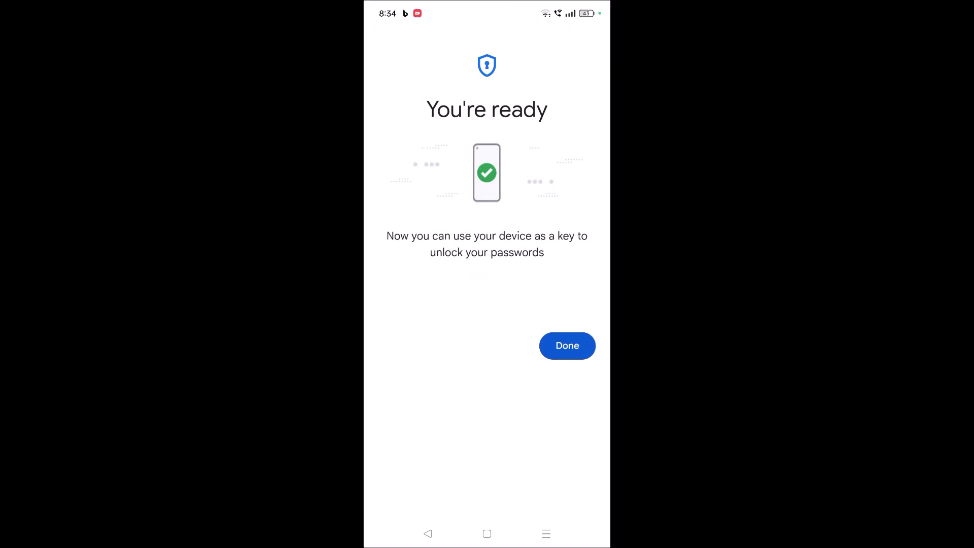
pyautogui.click(567, 346)
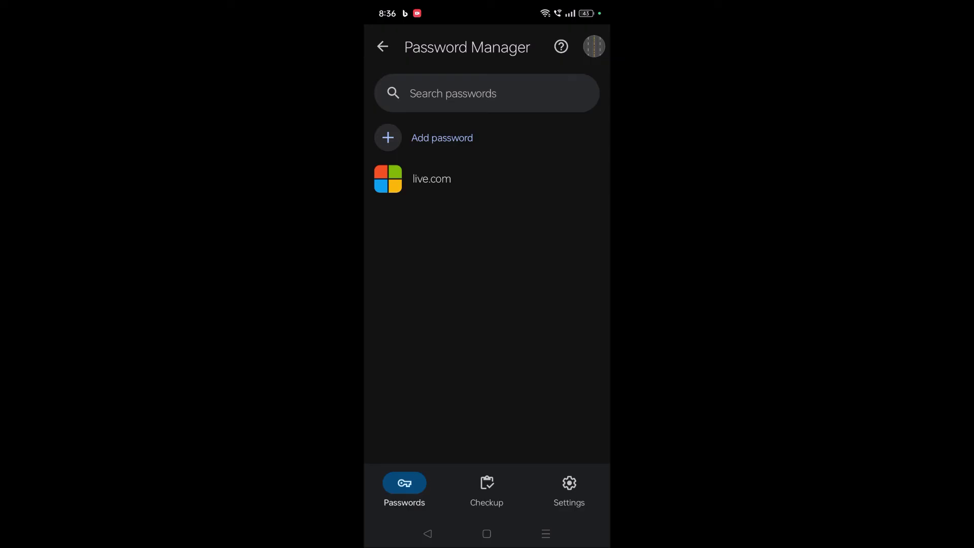
# Step: Show the Password Manager Settings tab's encryption section with its green checkmarks
pyautogui.click(574, 486)
pyautogui.scroll(-10, 550, 374)
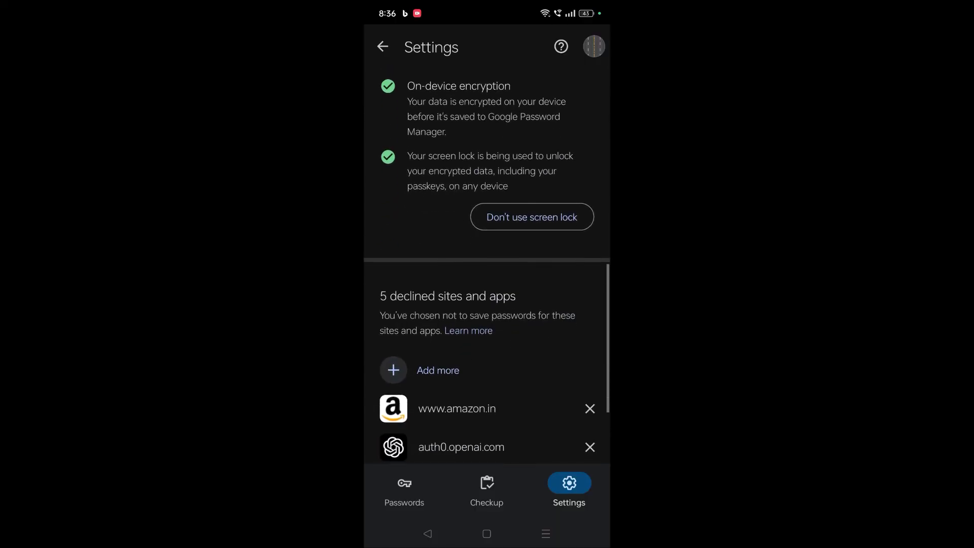
pyautogui.moveTo(522, 102); pyautogui.dragTo(527, 112)
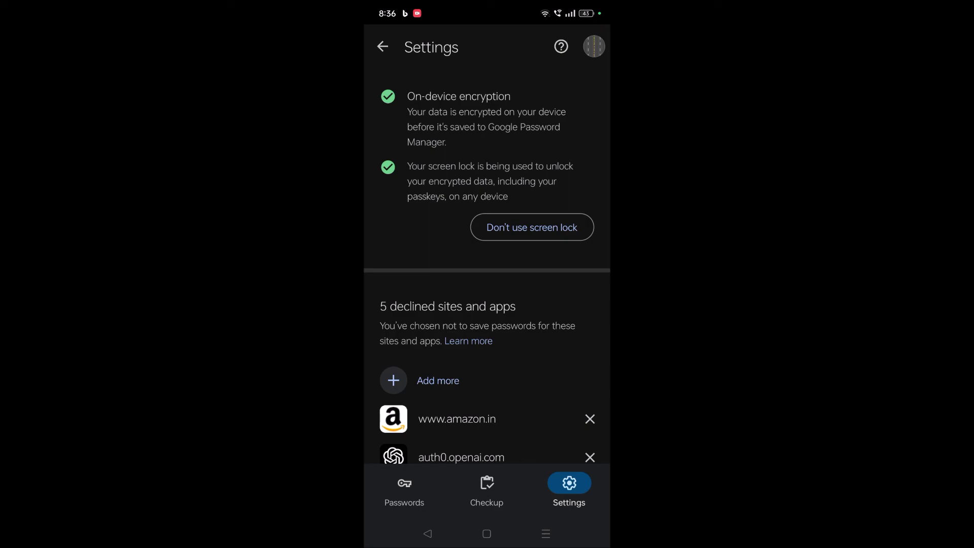
pyautogui.moveTo(388, 97); pyautogui.dragTo(386, 107)
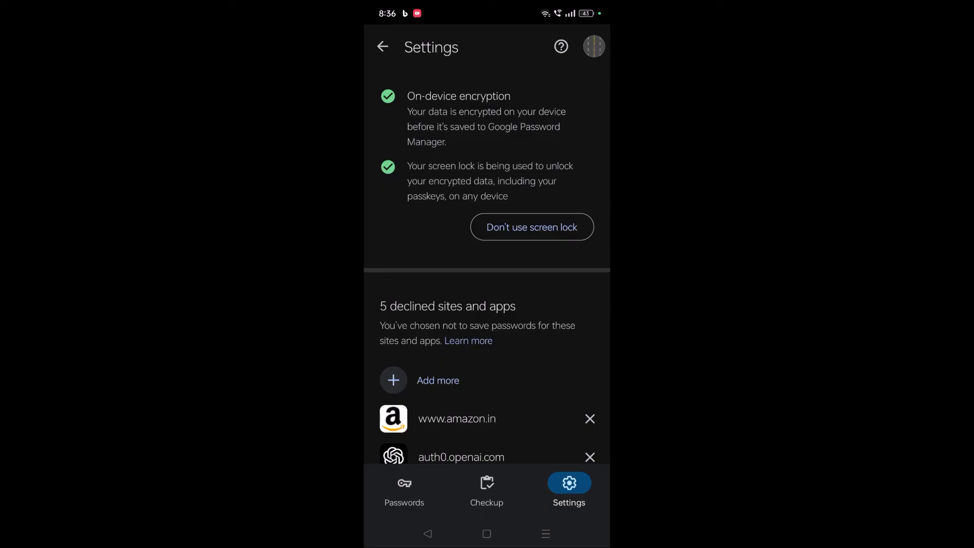
pyautogui.moveTo(464, 171); pyautogui.dragTo(533, 173)
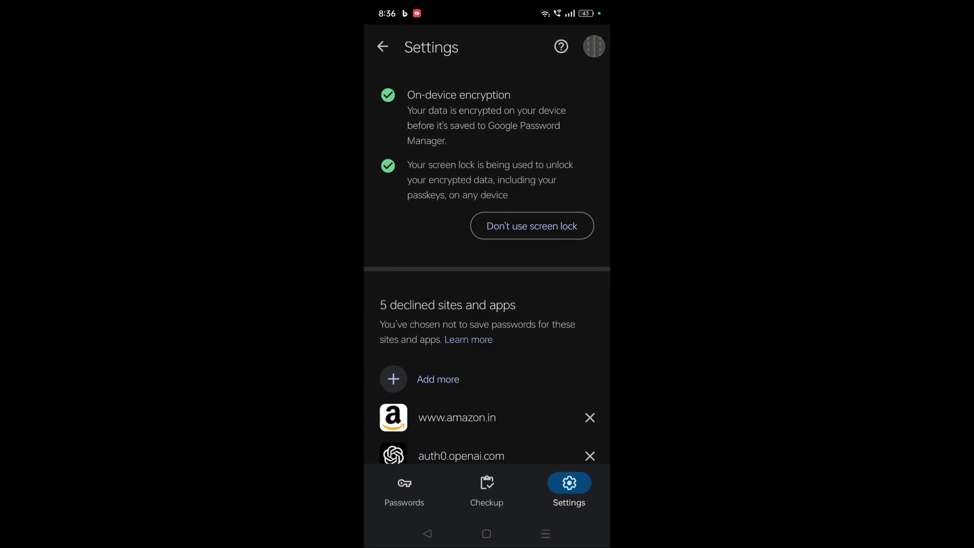